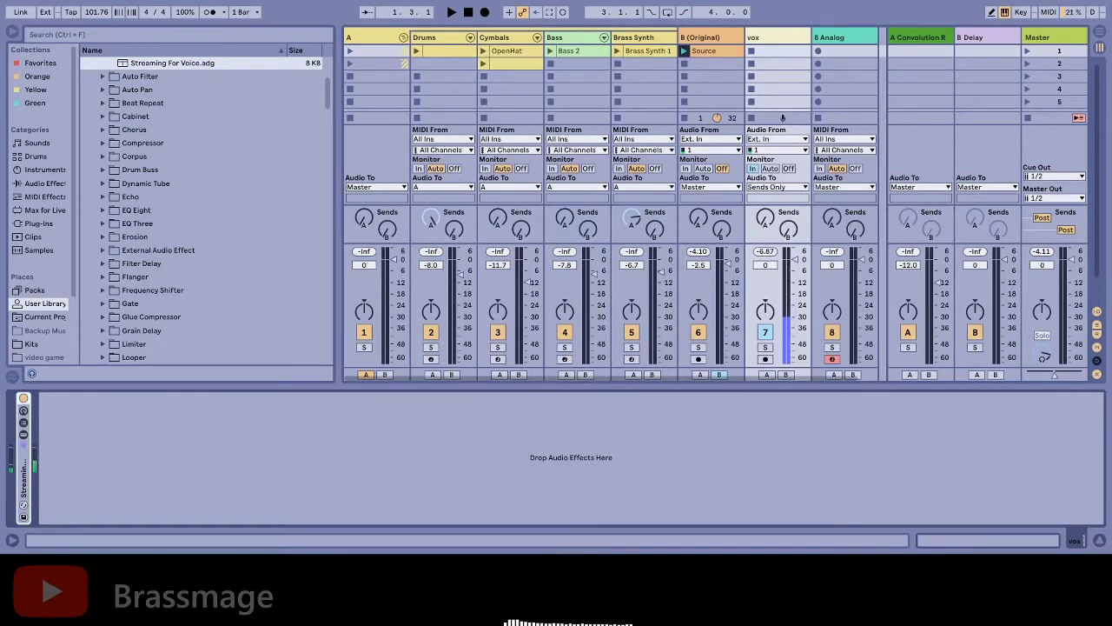
click(431, 221)
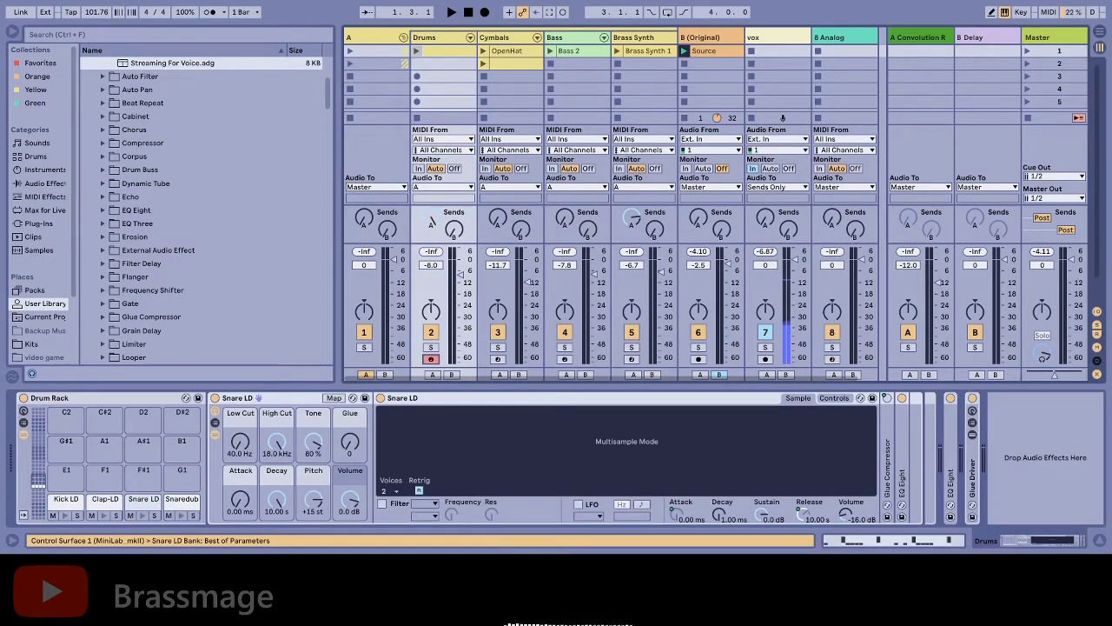
click(632, 219)
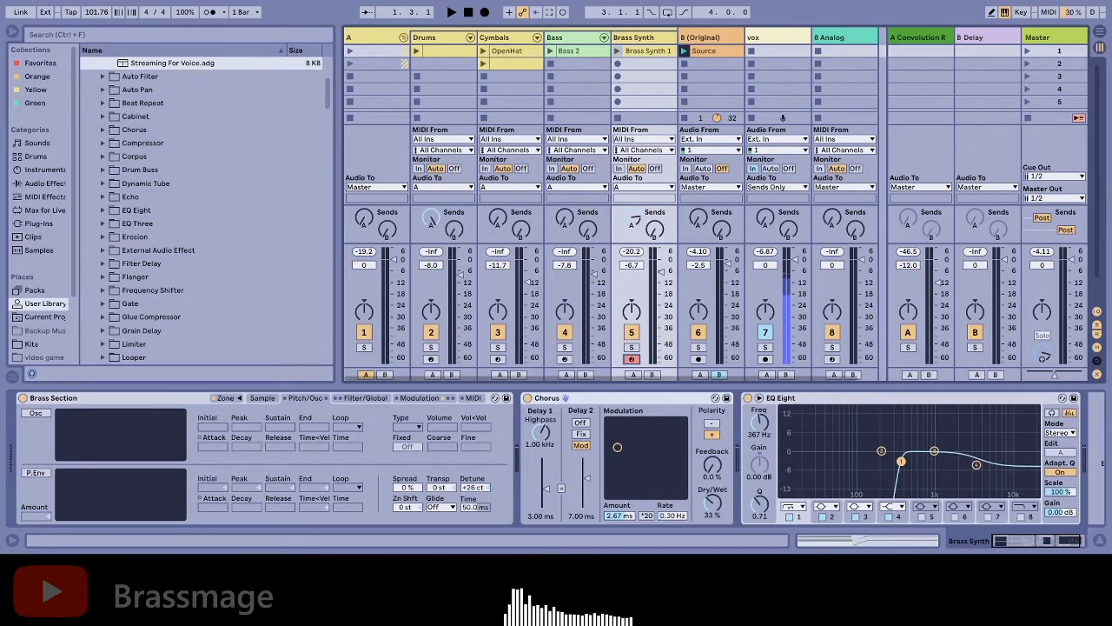
key(Delete)
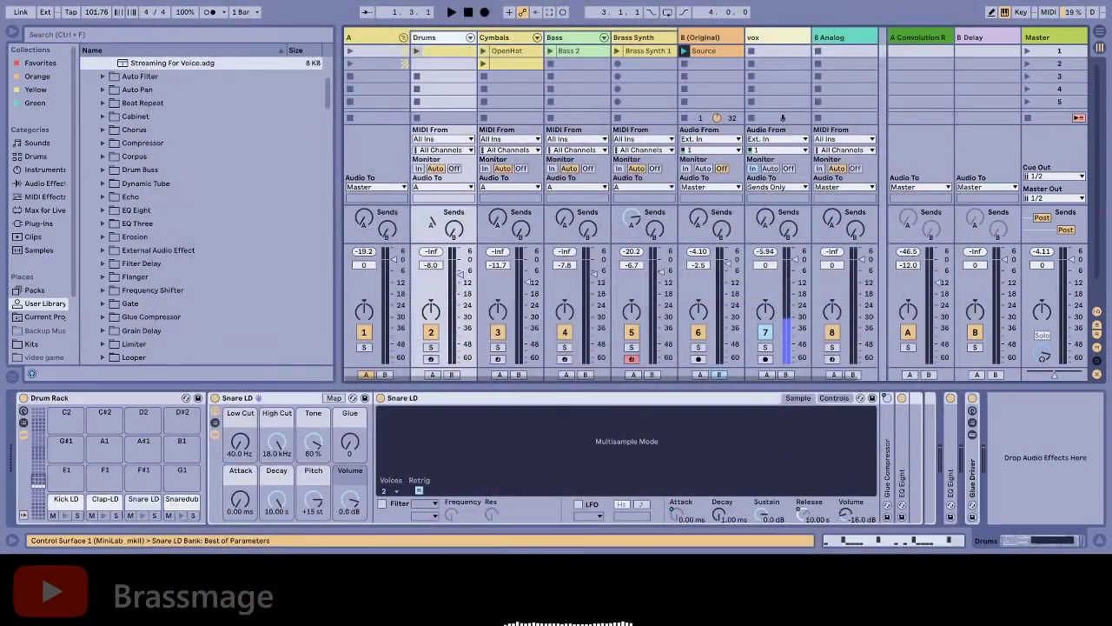
Collapse group A's four tracks, then play and sweep the crossfader between the A and B sides.
key(Left)
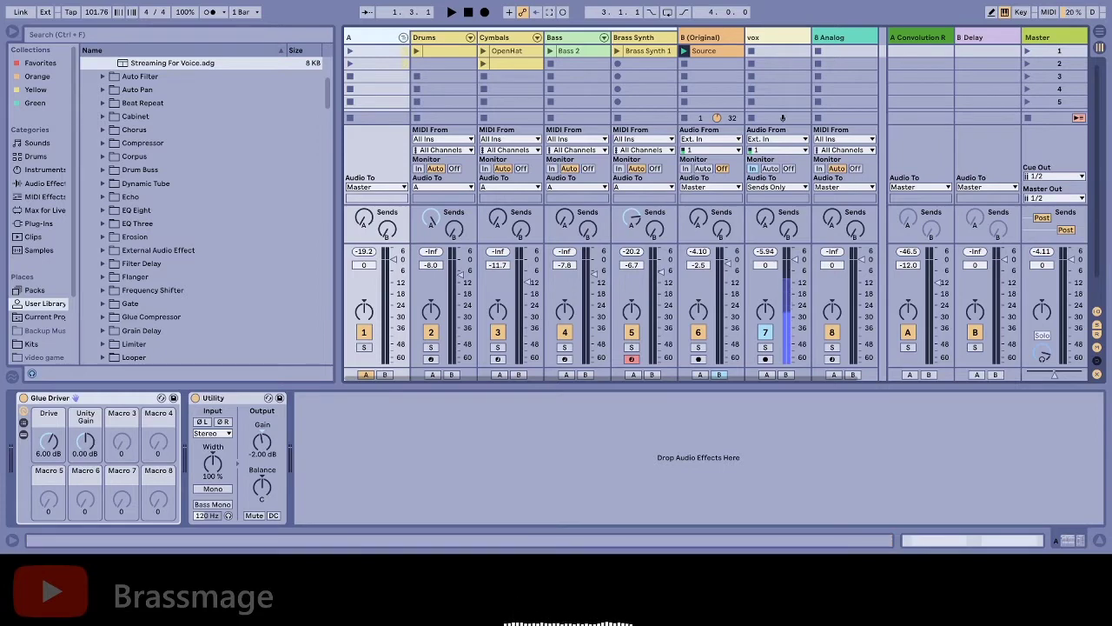
click(402, 37)
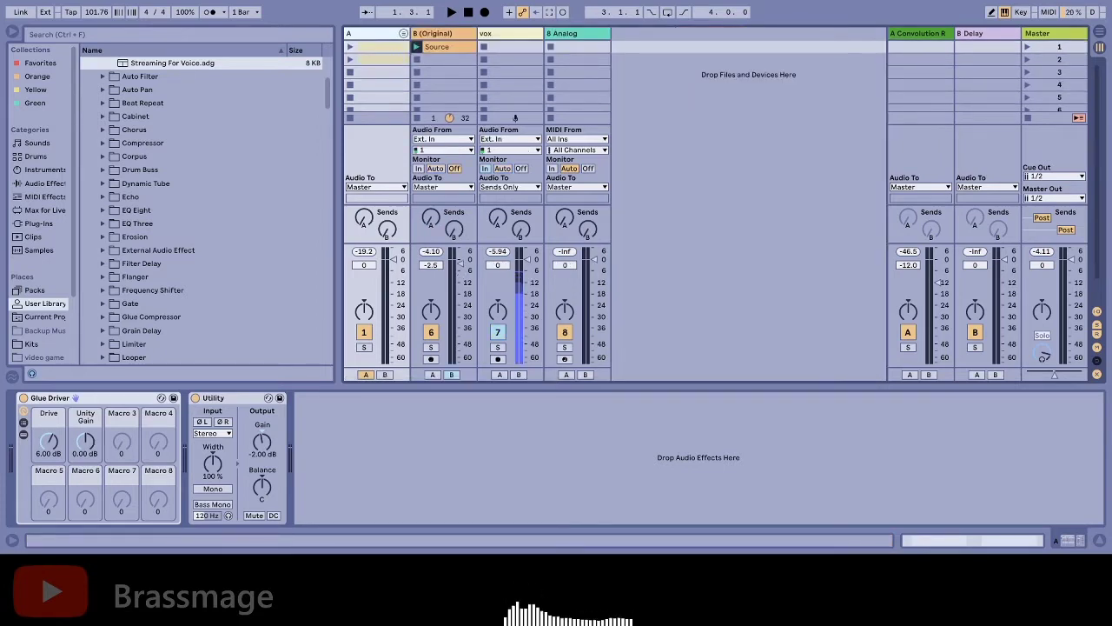
key(Return)
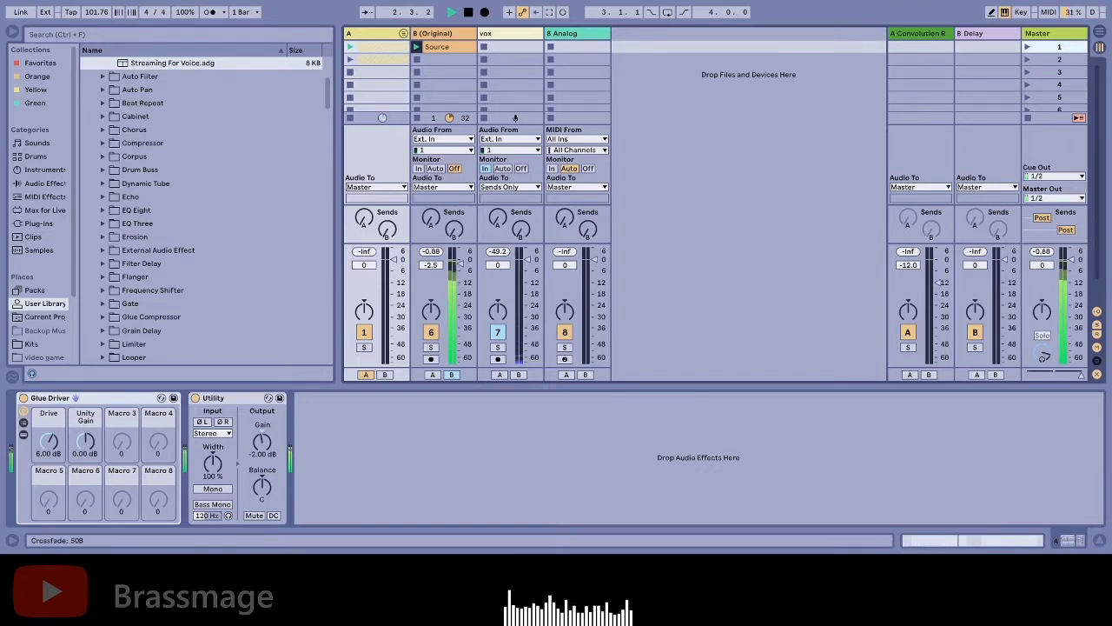
drag(1079, 375, 1027, 375)
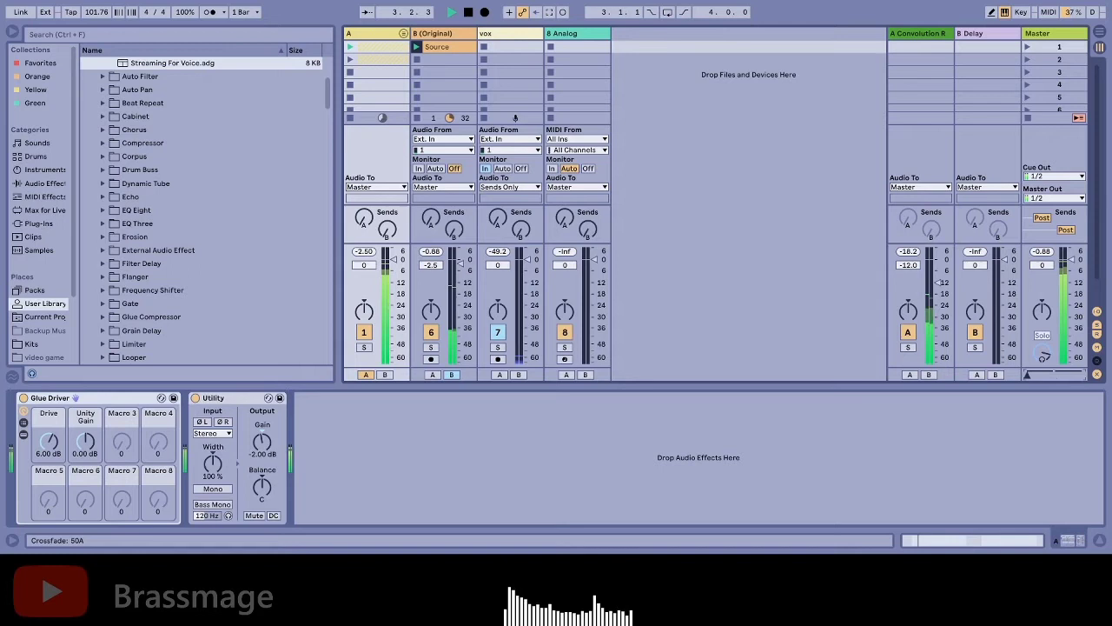
drag(1027, 374, 1081, 375)
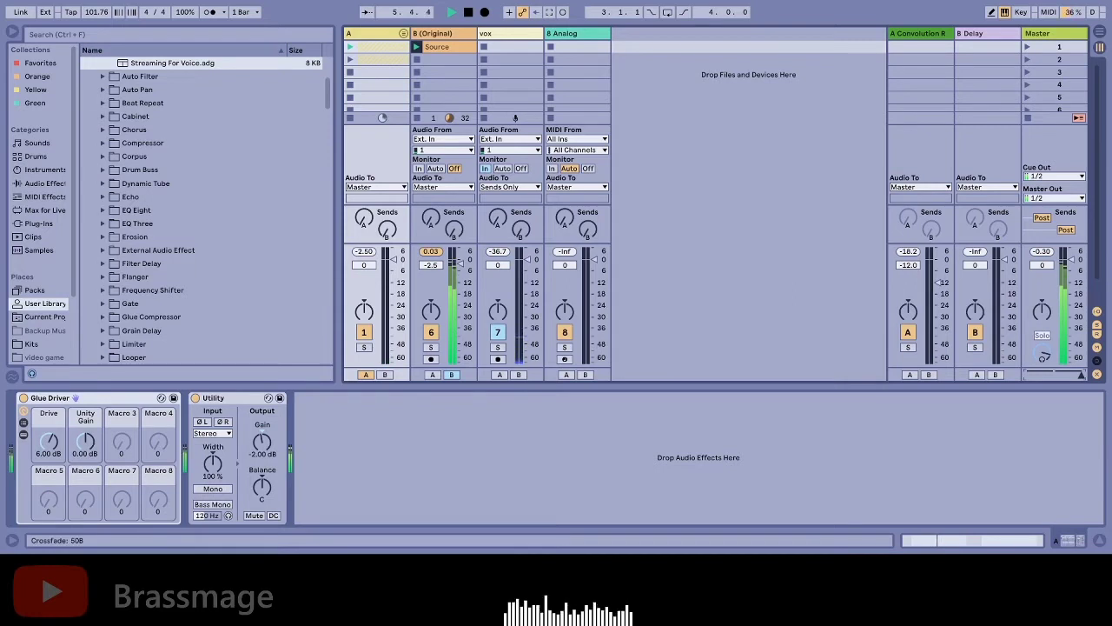
drag(1080, 374, 1046, 374)
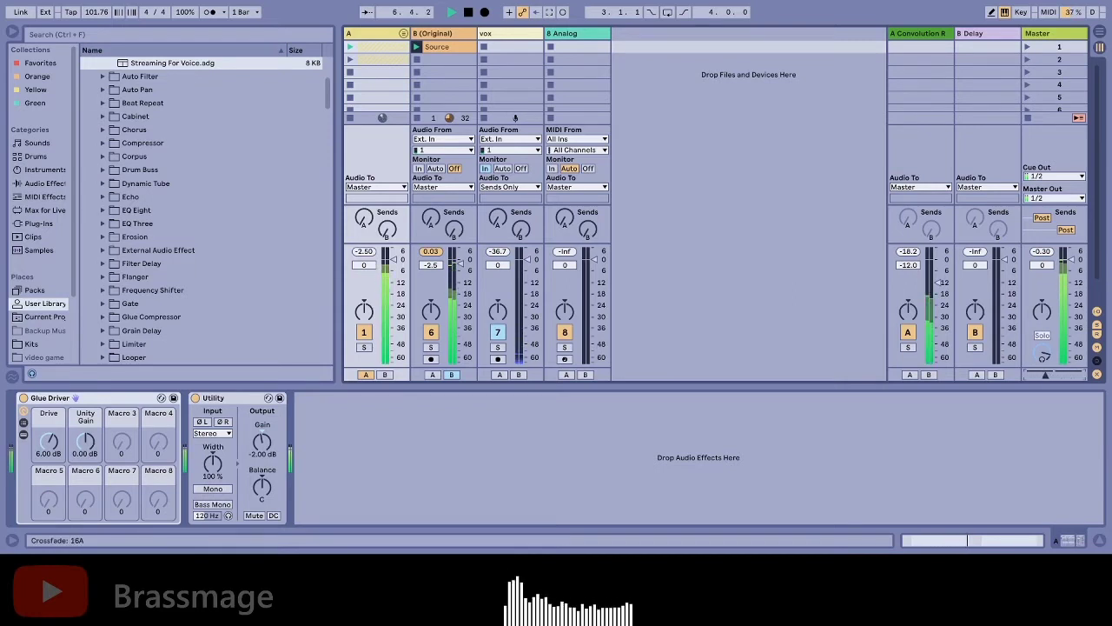
mouse_move(1046, 375)
mouse_down()
mouse_move(1081, 375)
mouse_move(1061, 375)
mouse_up()
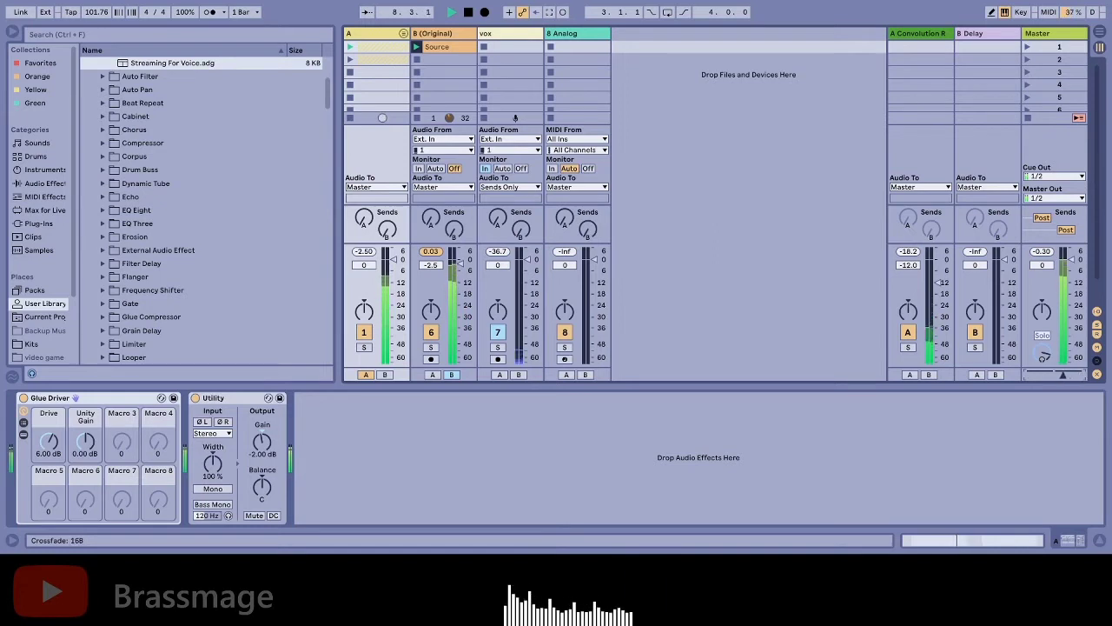
key(space)
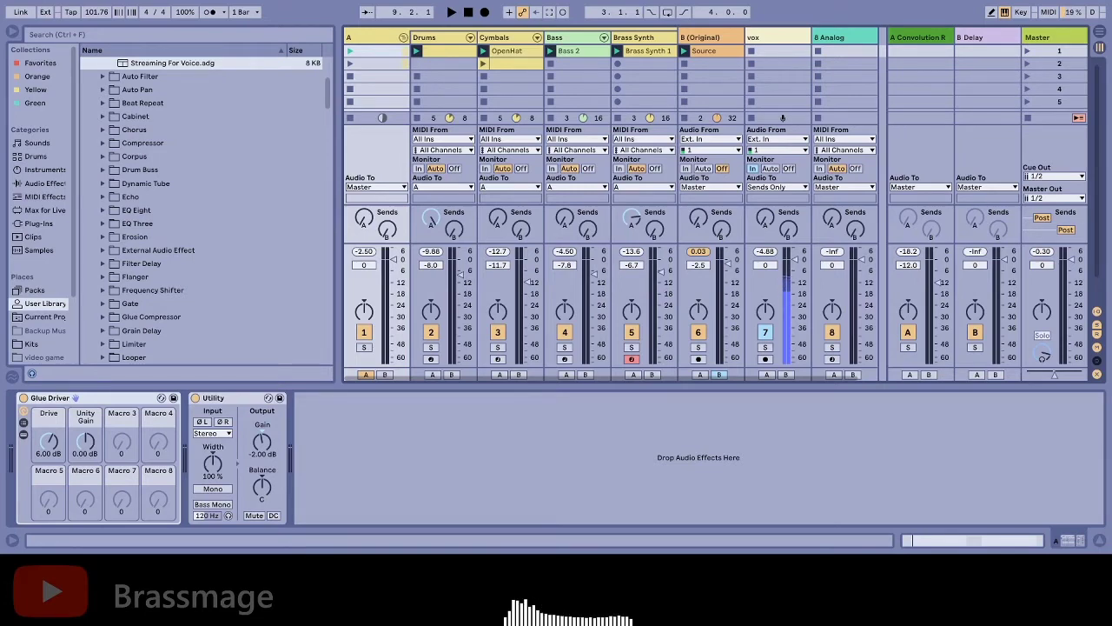
Select the Drums track to display its Drum Rack with the Snare LD pad.
click(431, 223)
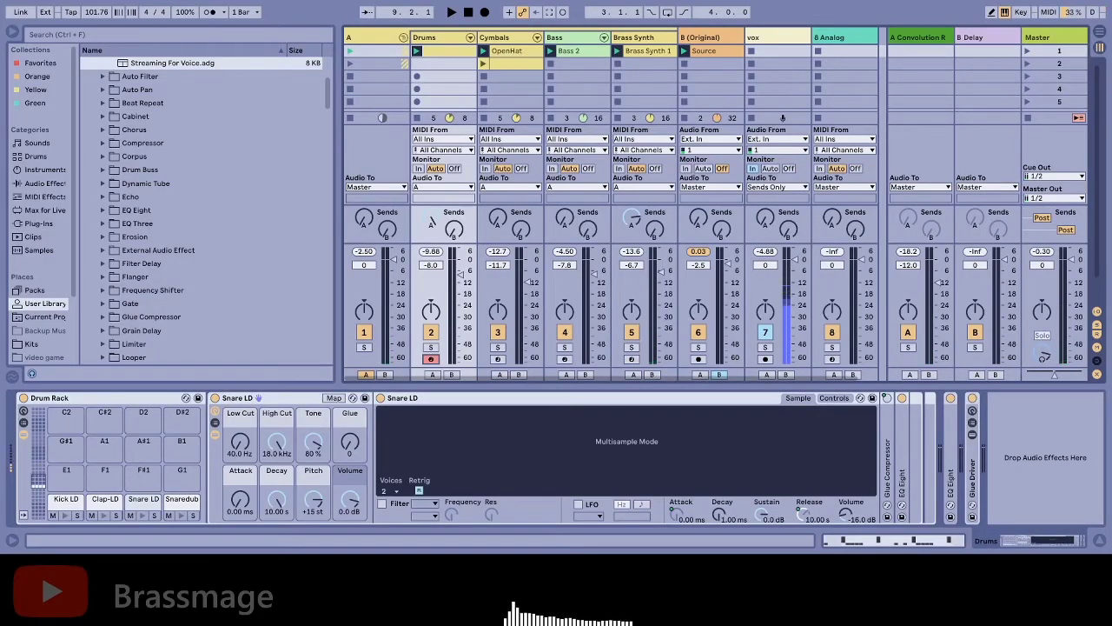
click(430, 358)
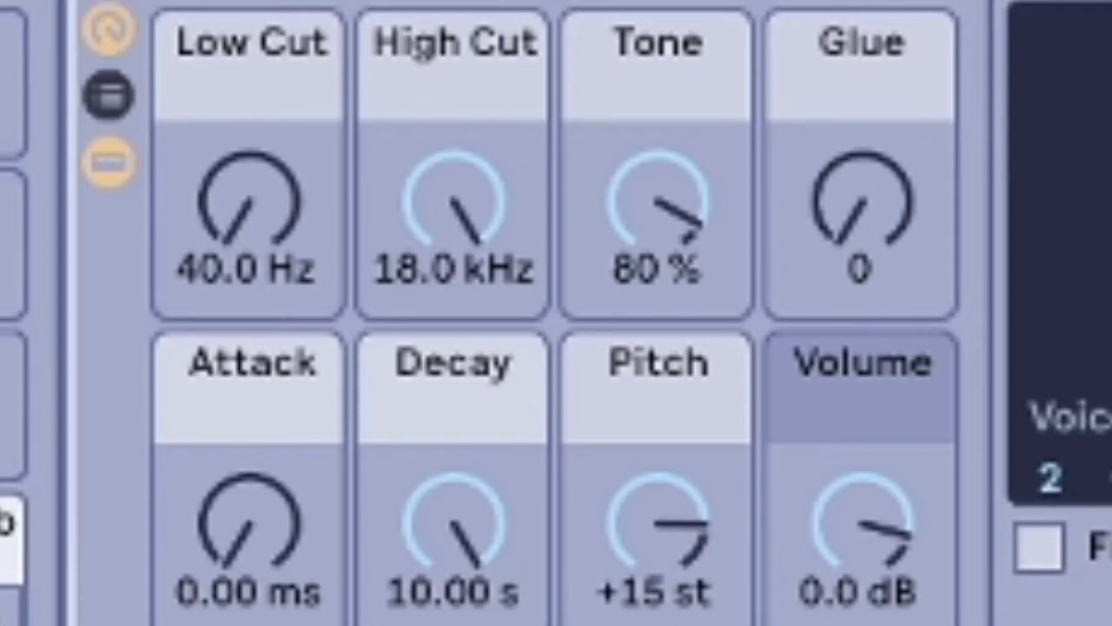
mouse_move(658, 522)
mouse_down()
mouse_move(657, 565)
mouse_move(658, 530)
mouse_up()
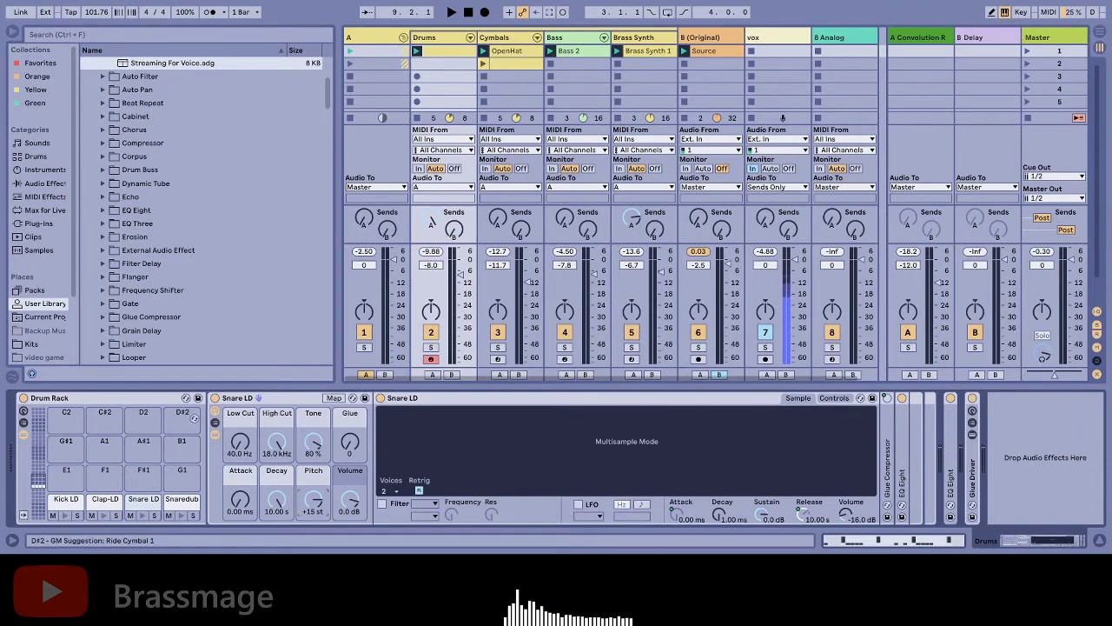
click(186, 416)
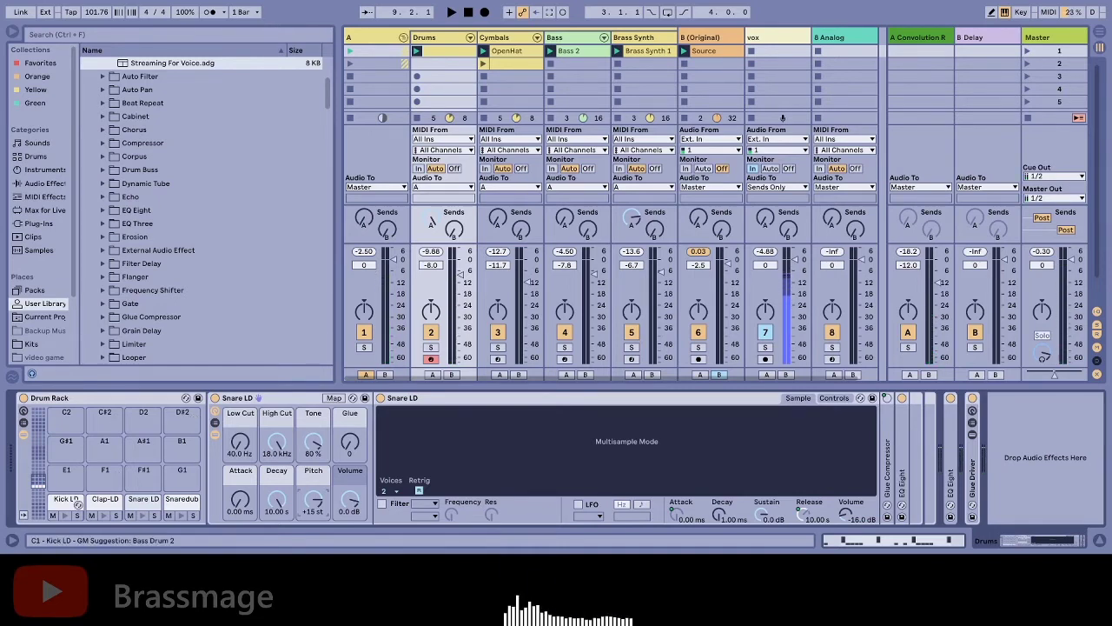
click(77, 504)
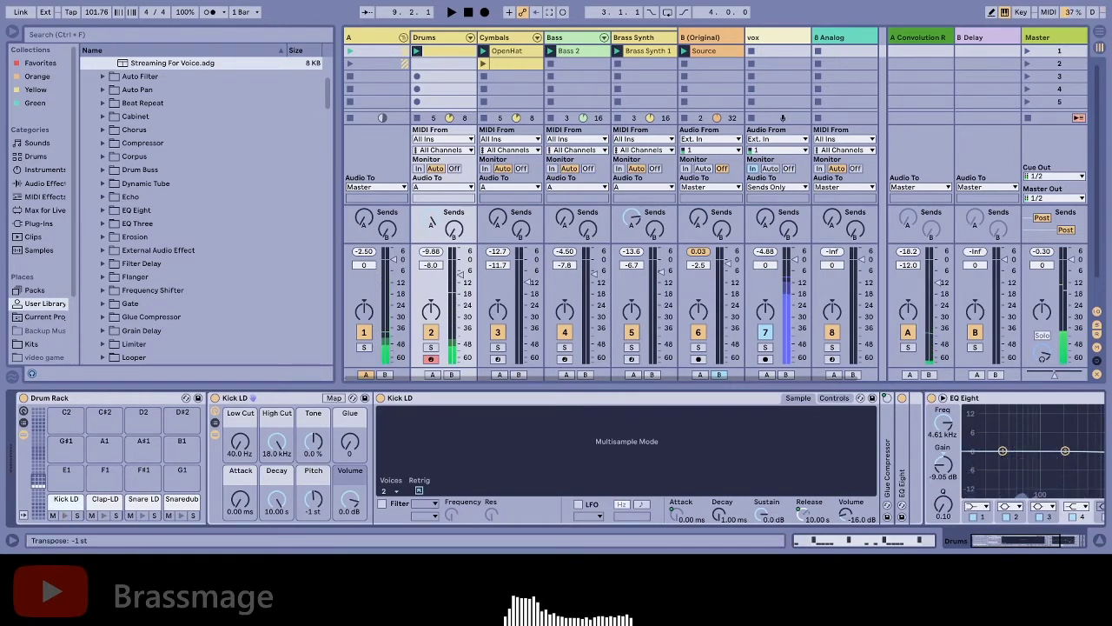
drag(313, 498, 314, 502)
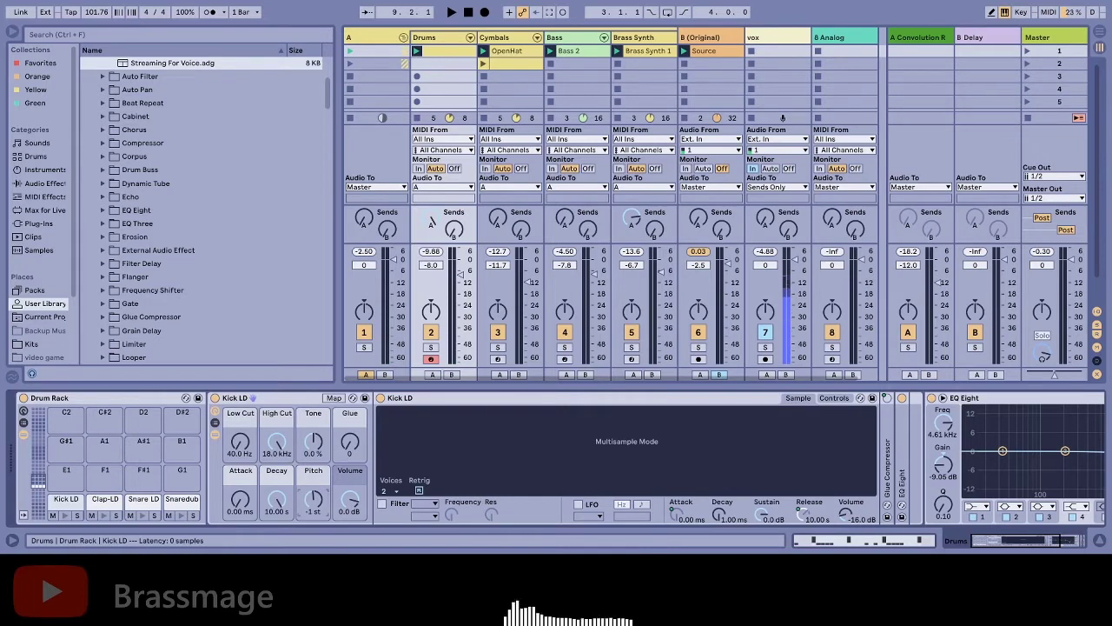
click(147, 503)
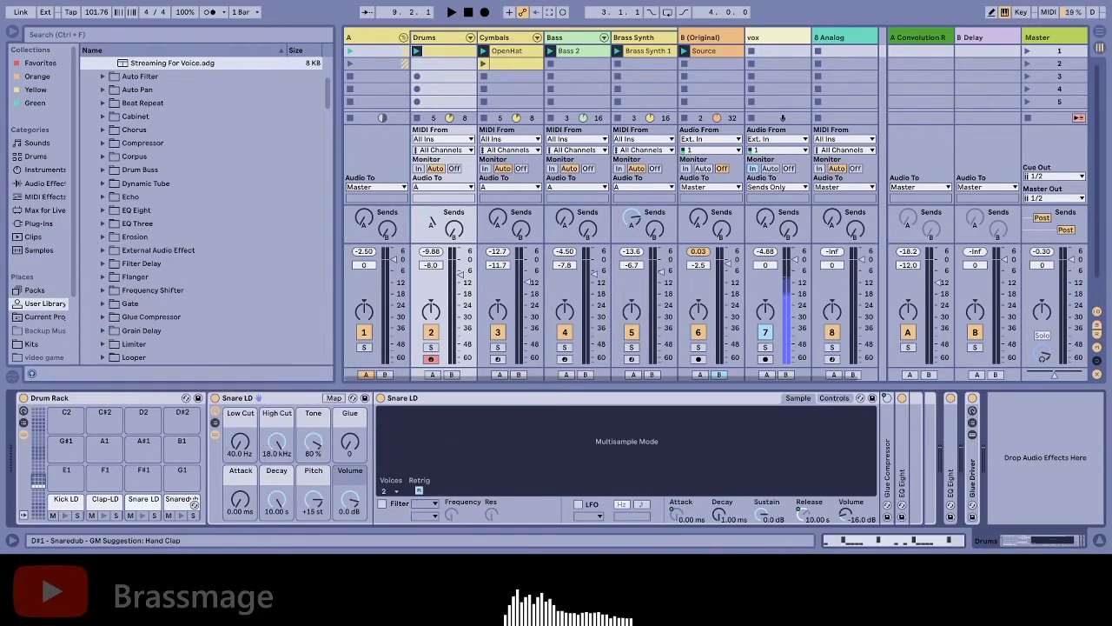
Select the Clap-LD pad to show its sample in the Drum Rack.
click(117, 504)
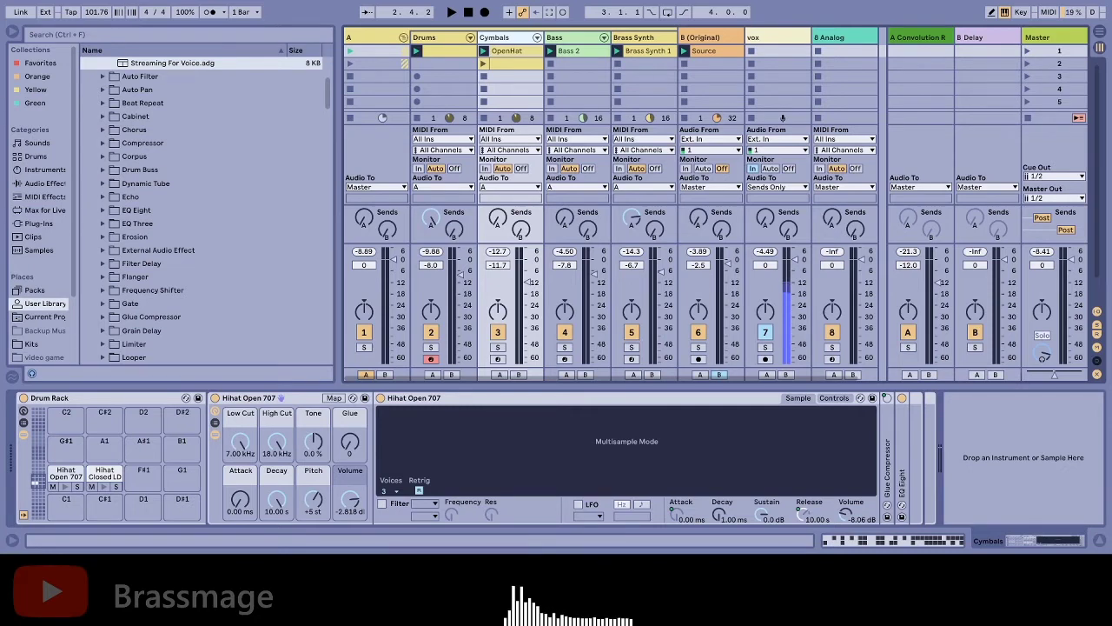
Start playback of the beat from the beginning.
key(space)
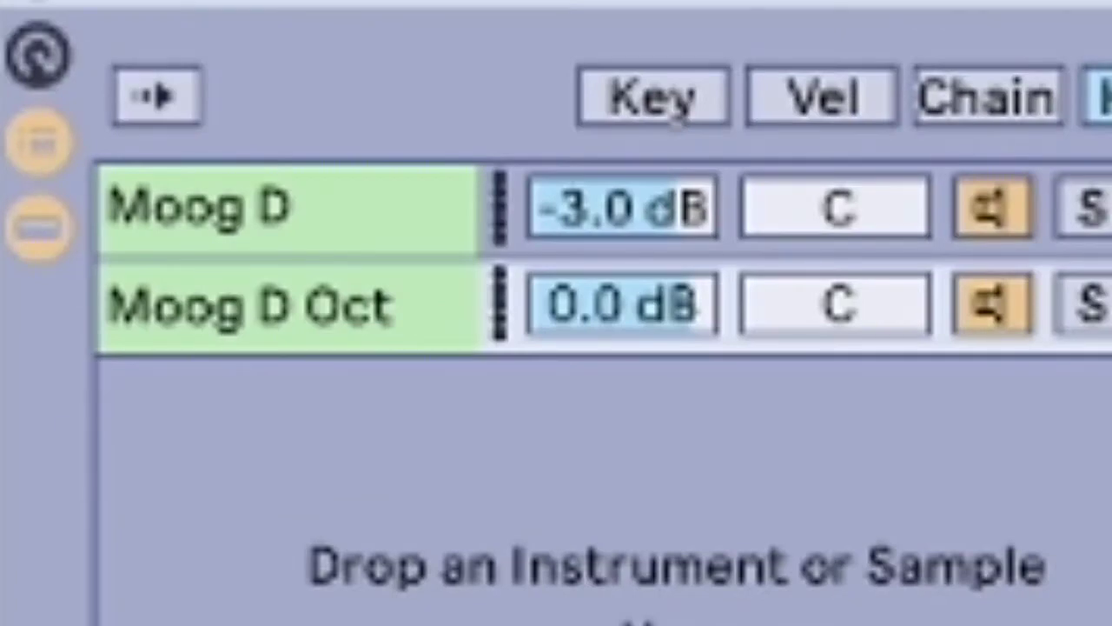
Switch off the Moog D Oct chain and play the bass without its octave layer.
key(Up)
key(Down)
key(0)
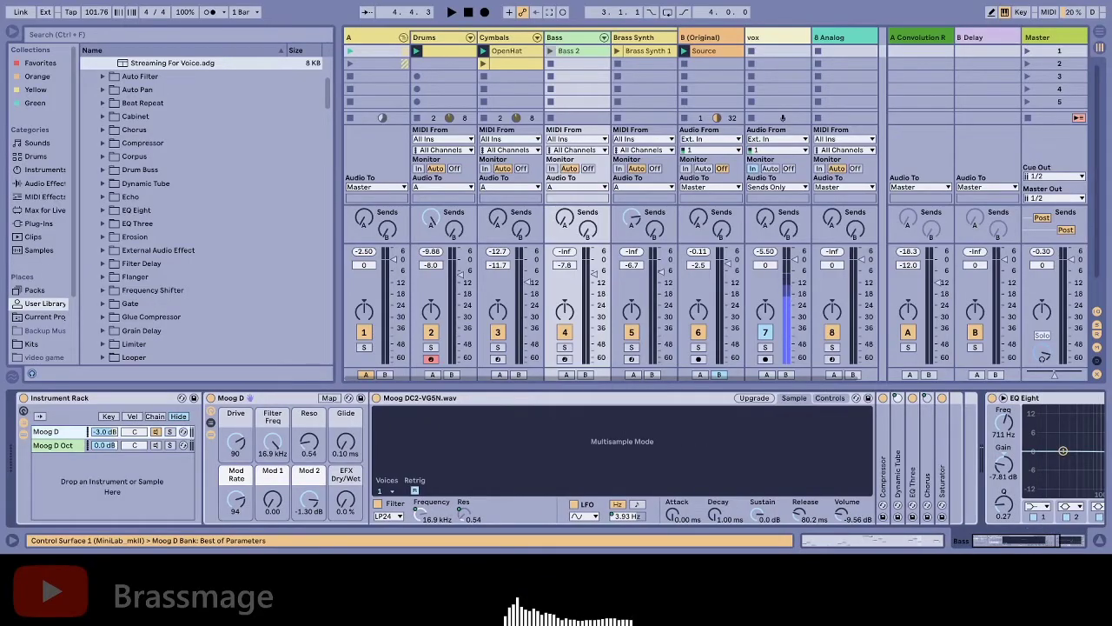
key(space)
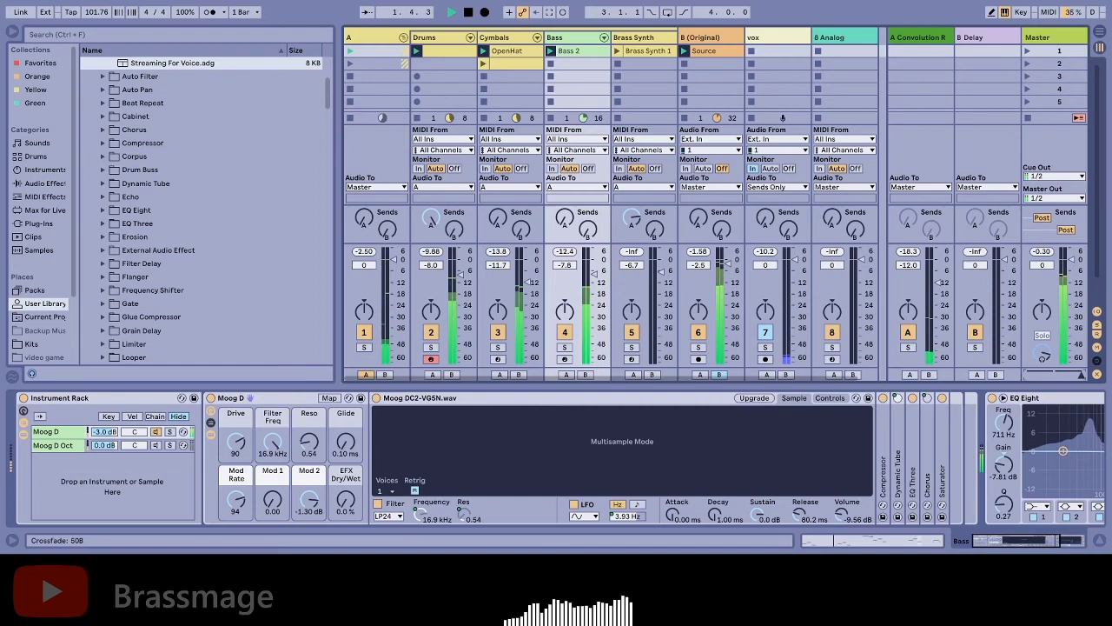
key(space)
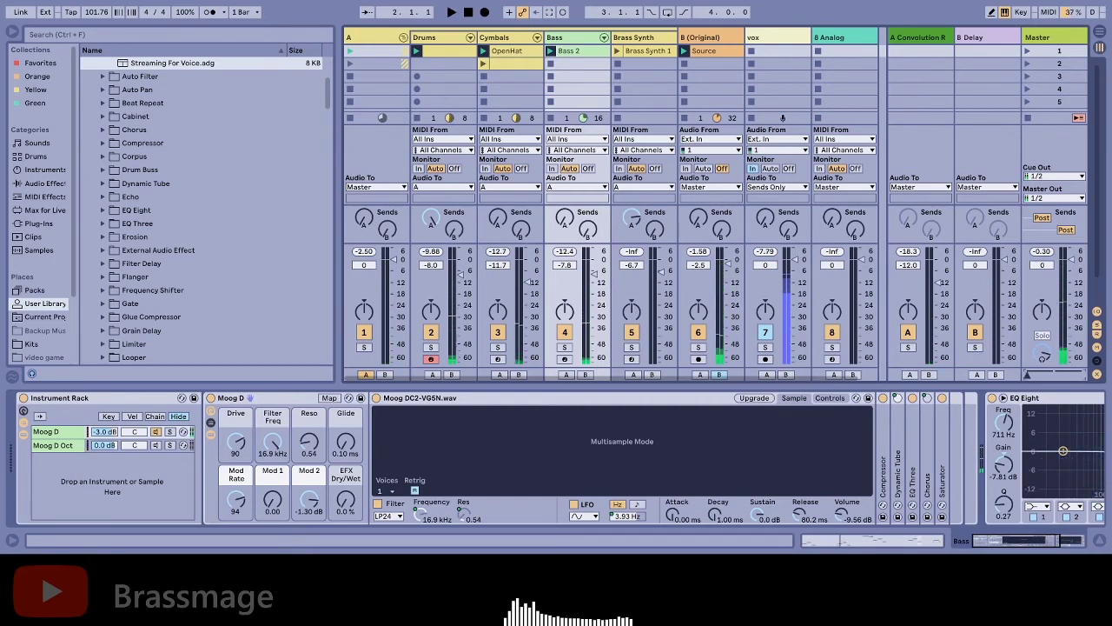
Replay with the bass dropped an octave while shifting the A/B crossfade, then stop.
key(ctrl+z)
key(space)
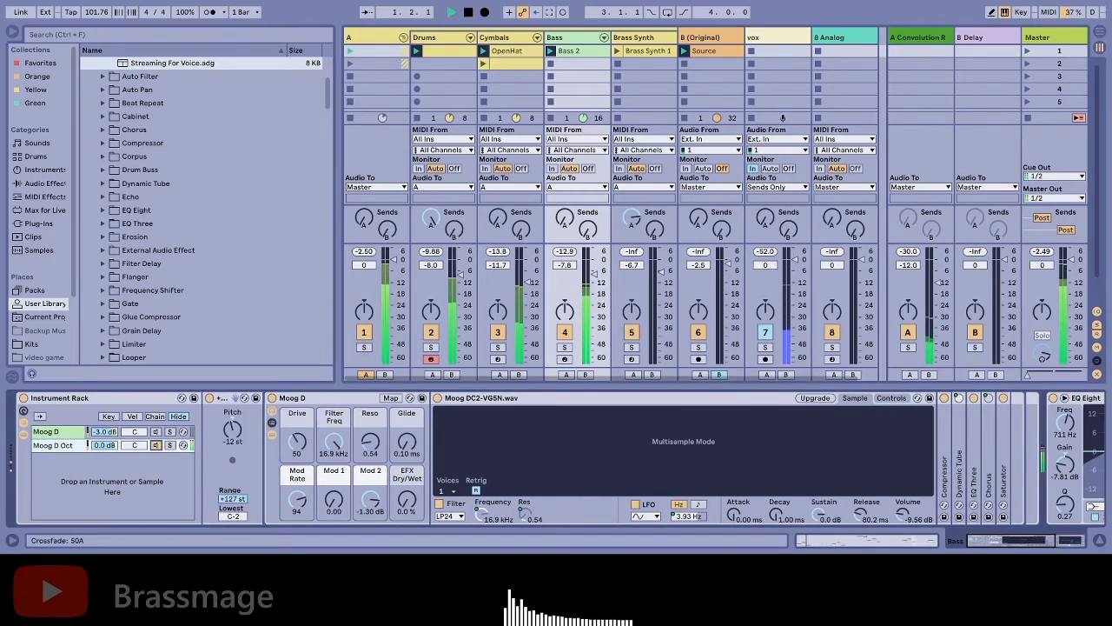
drag(1027, 373, 1081, 374)
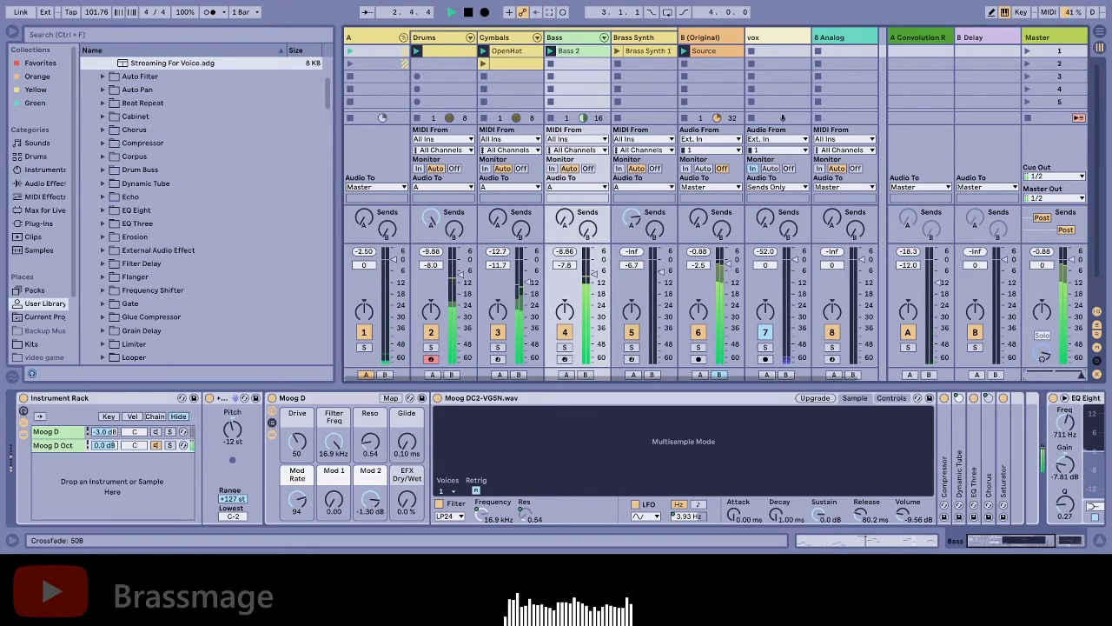
drag(1081, 374, 1054, 373)
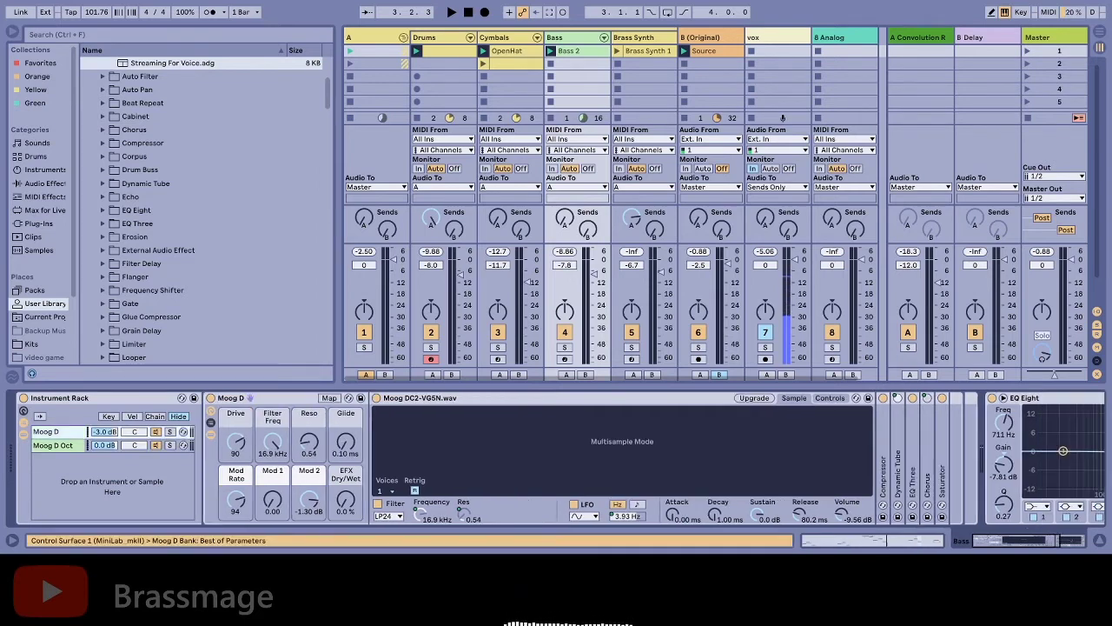
key(space)
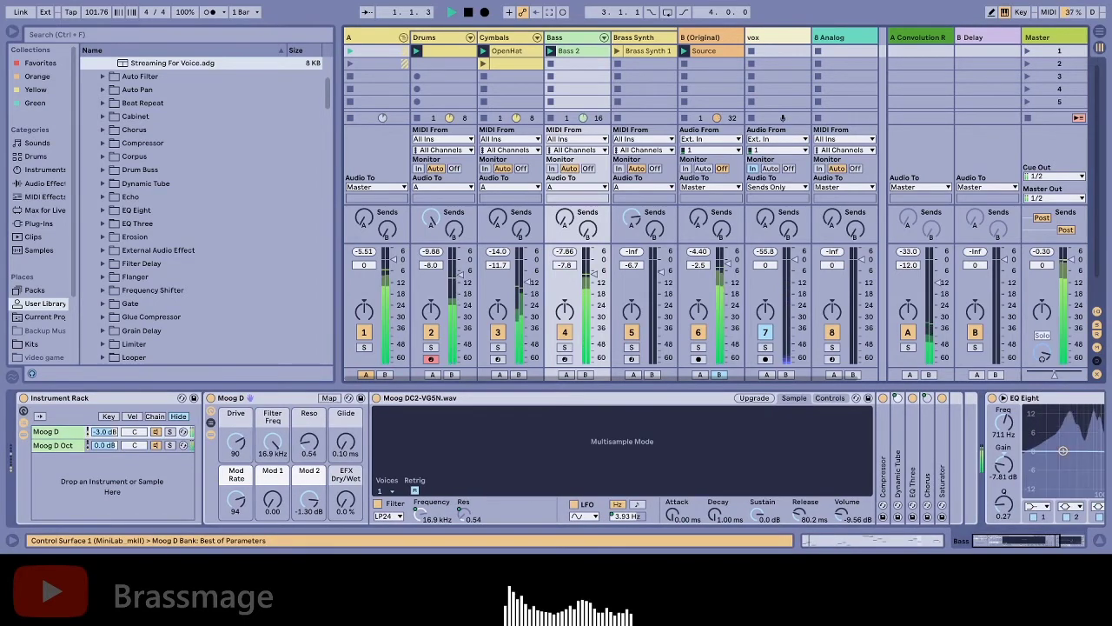
drag(1027, 375, 1082, 374)
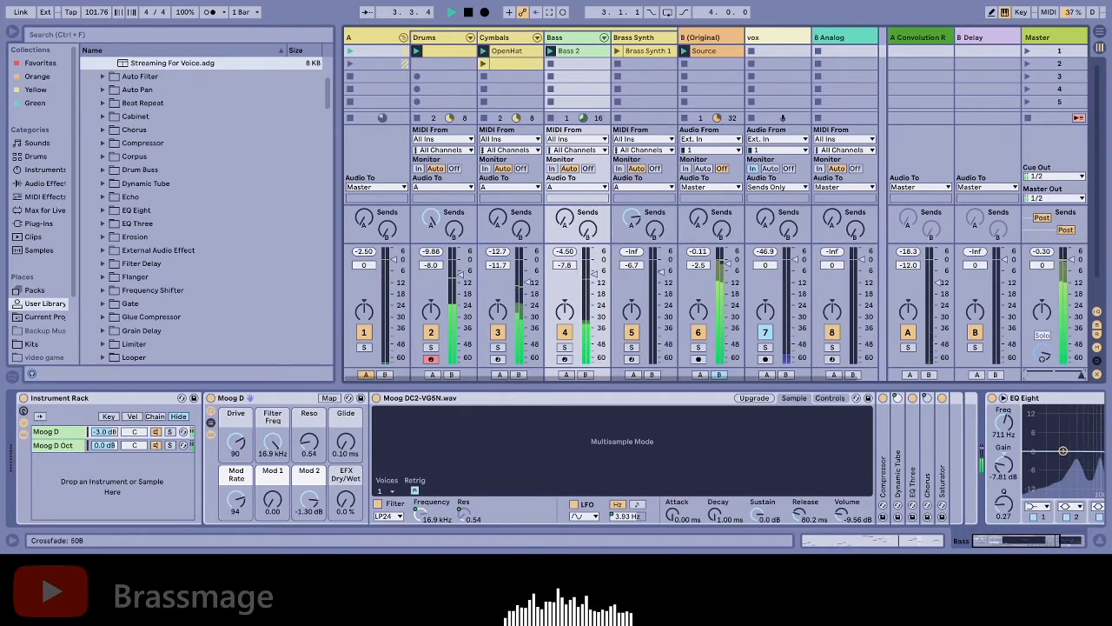
key(space)
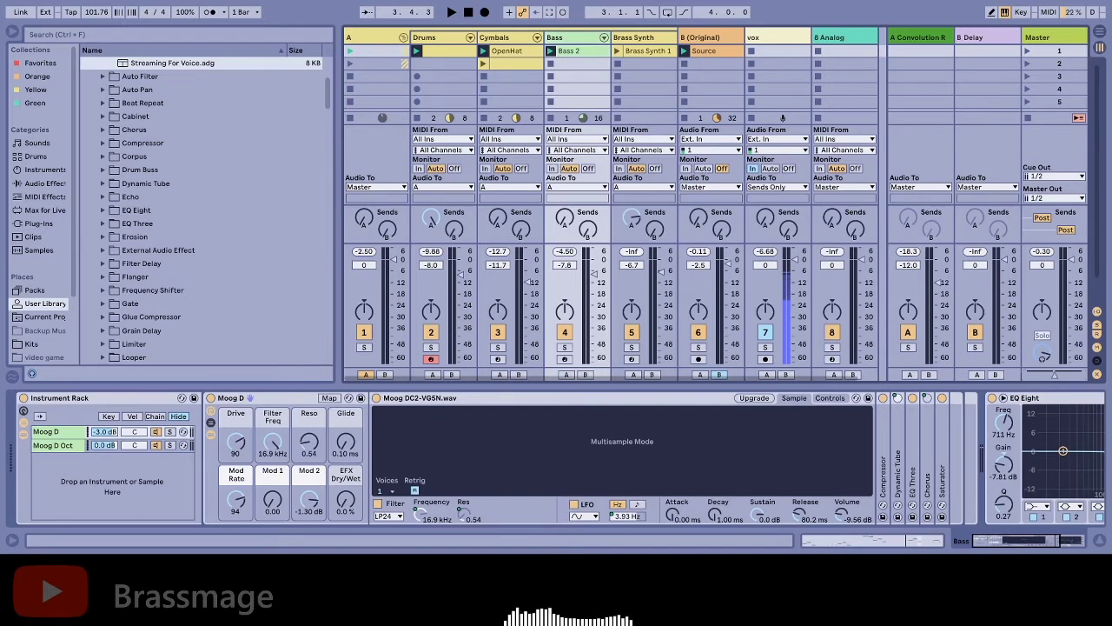
Show the Brass Synth devices, disarm the track from recording, and stop playback.
click(632, 221)
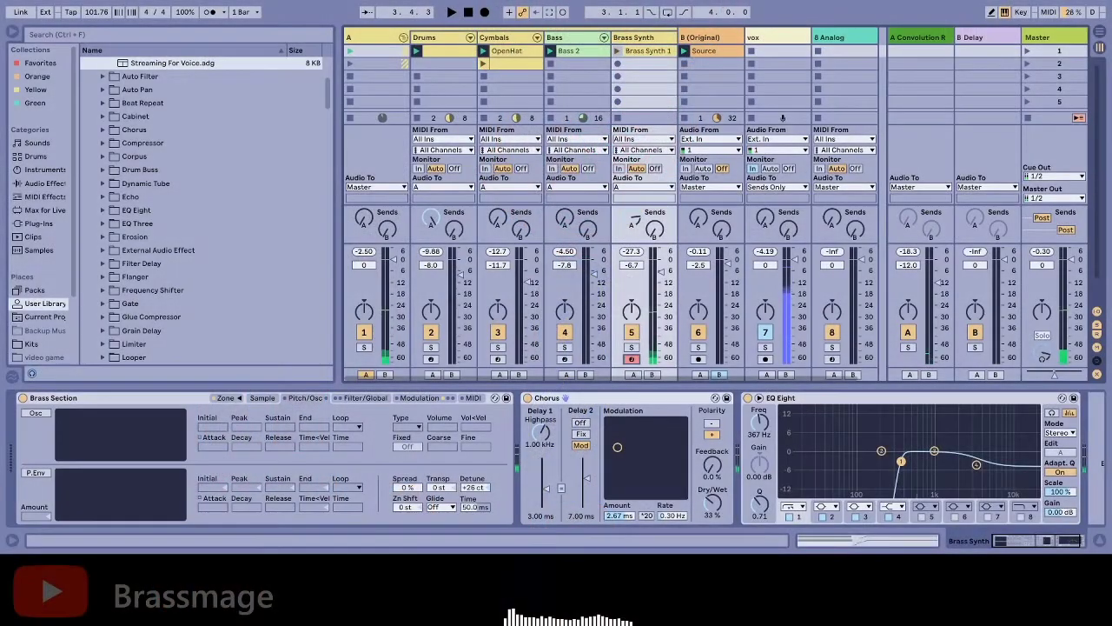
key(x)
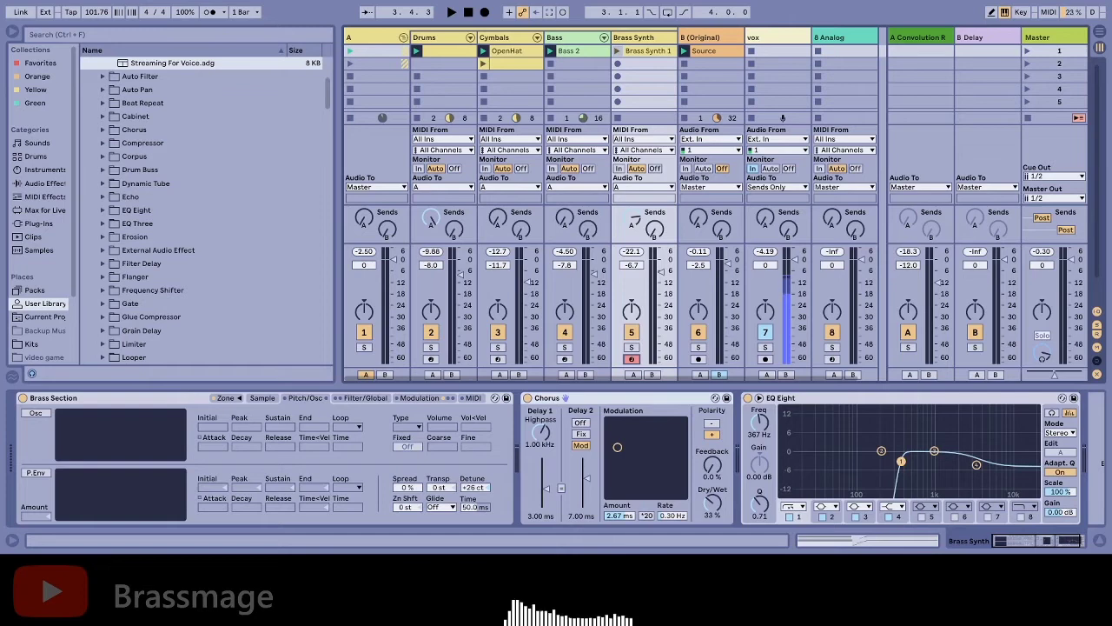
click(632, 358)
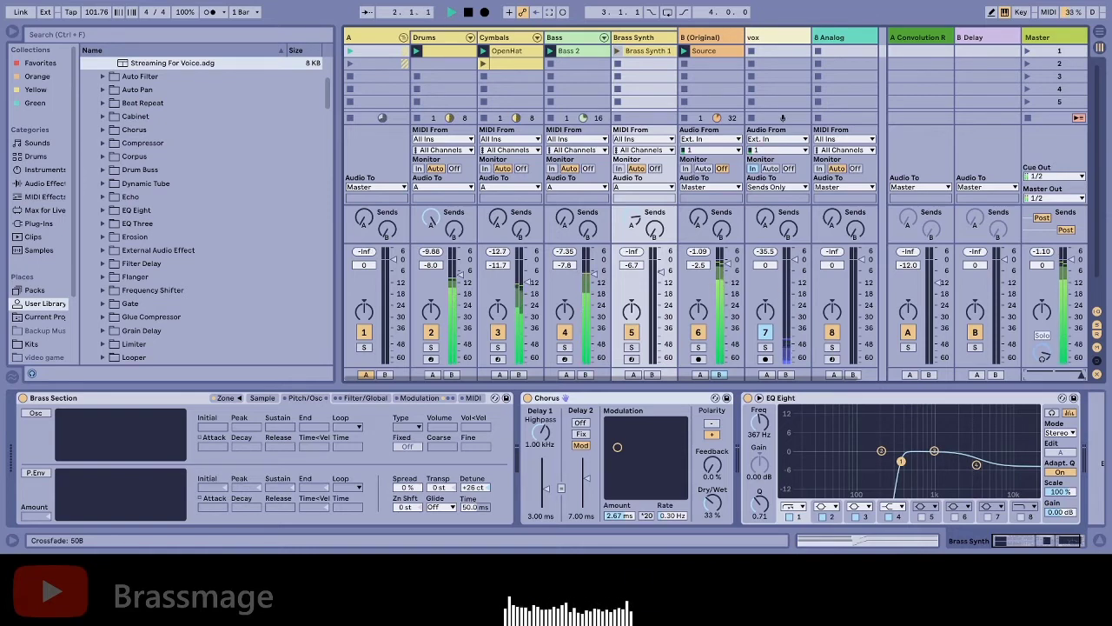
key(space)
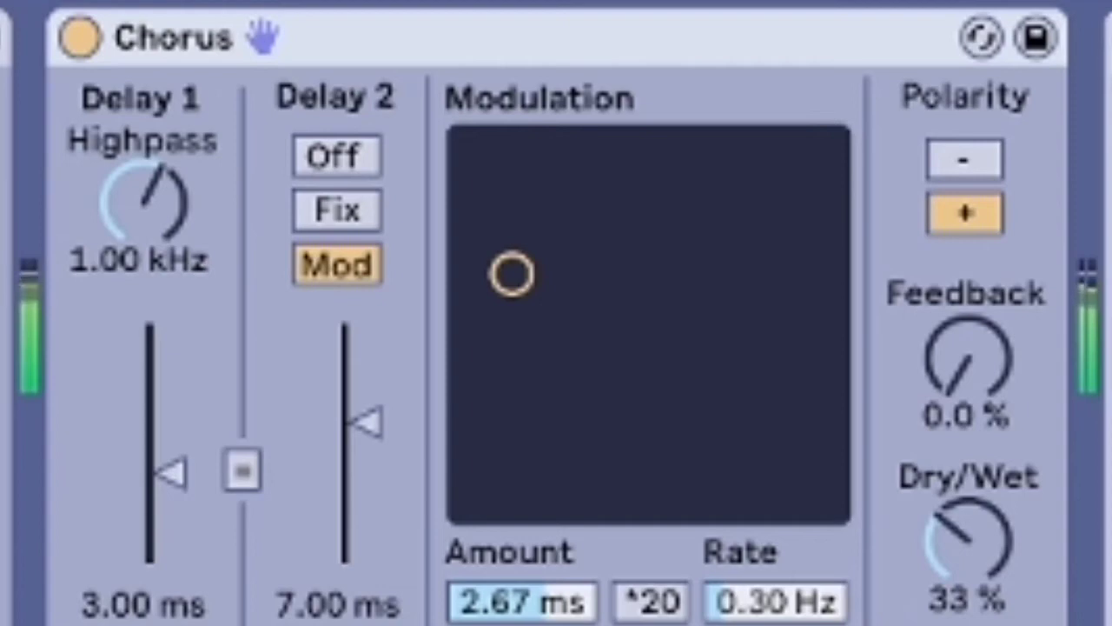
Try the chorus Dry/Wet, restore it to 33%, and raise modulation to 5.52 ms at 1.50 Hz.
mouse_move(966, 538)
mouse_down()
mouse_move(966, 426)
mouse_move(966, 617)
mouse_up()
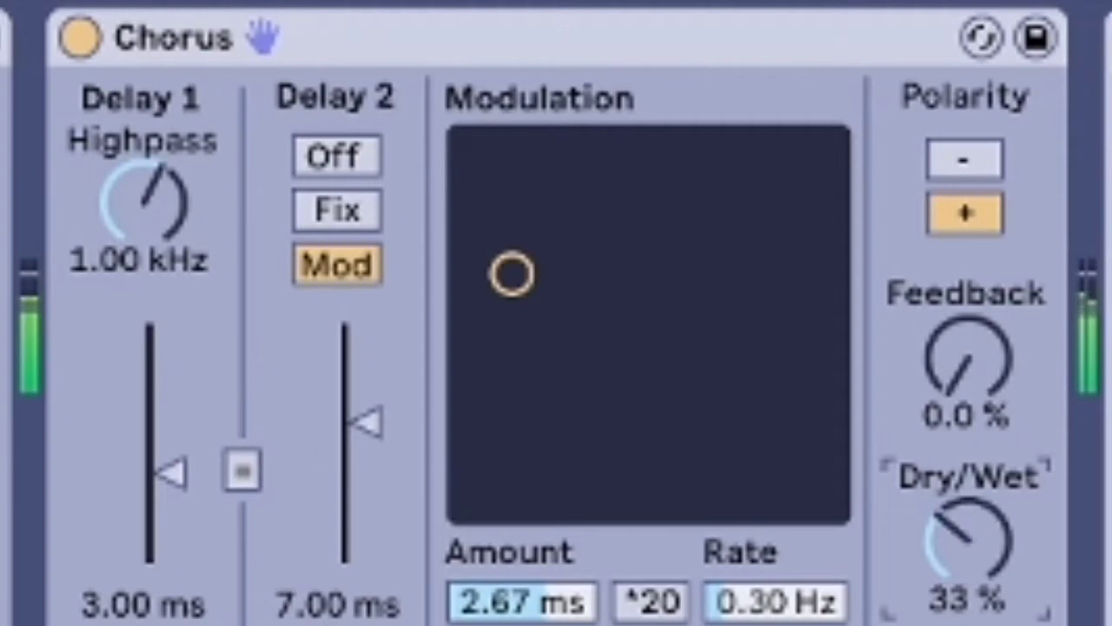
click(522, 600)
mouse_move(512, 274)
mouse_down()
mouse_move(512, 171)
mouse_move(683, 171)
mouse_up()
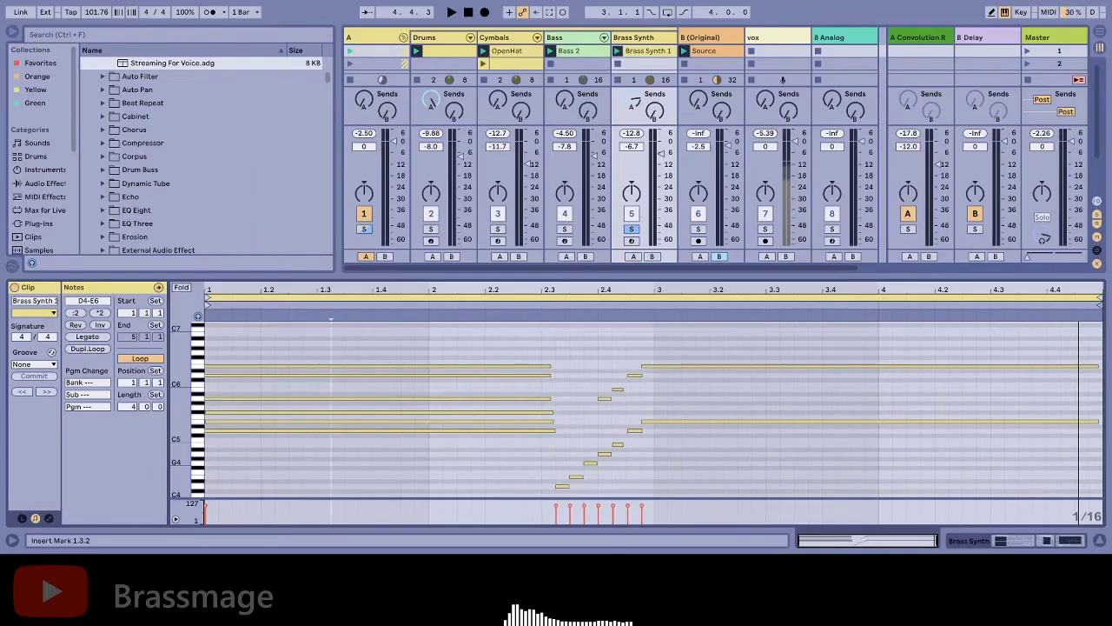
Play the Brass Synth clip briefly from the insert mark, then return to its Device View.
key(space)
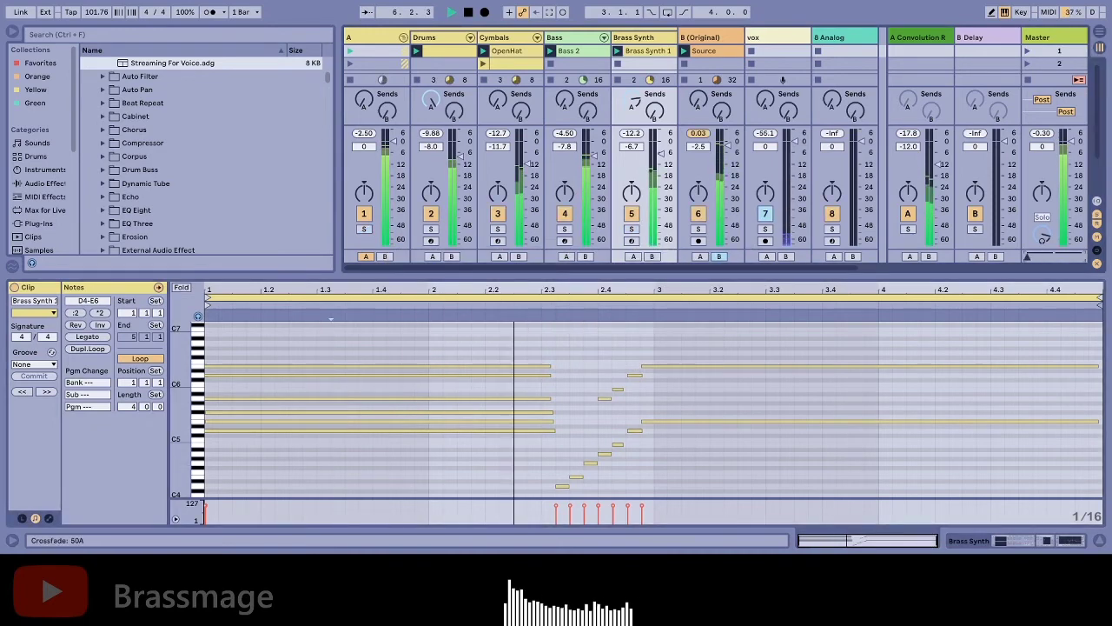
key(space)
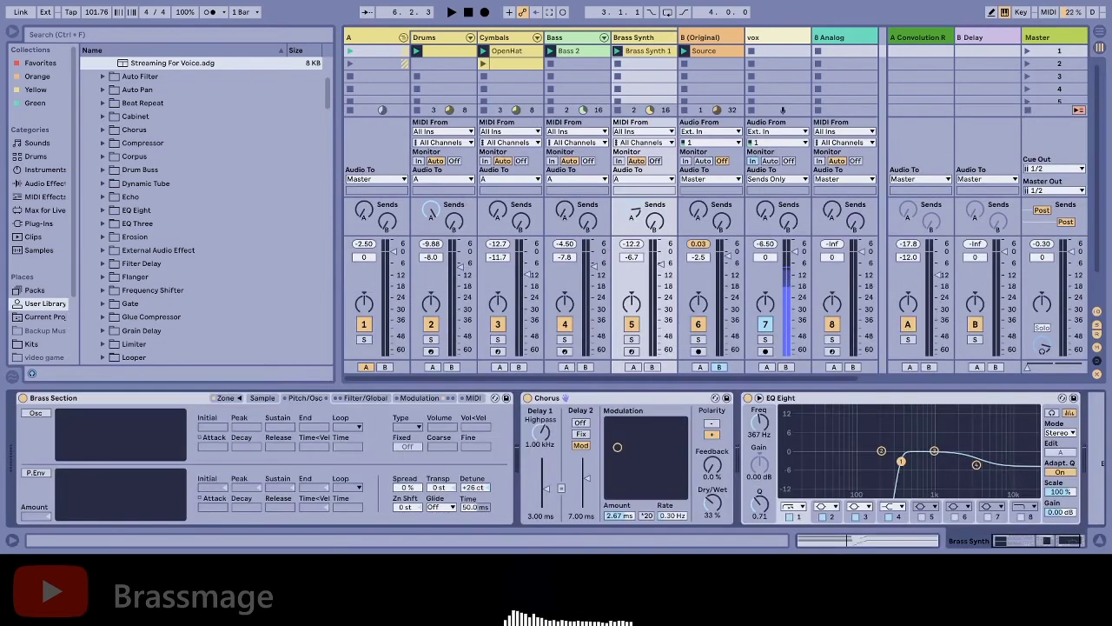
key(ctrl+alt+l)
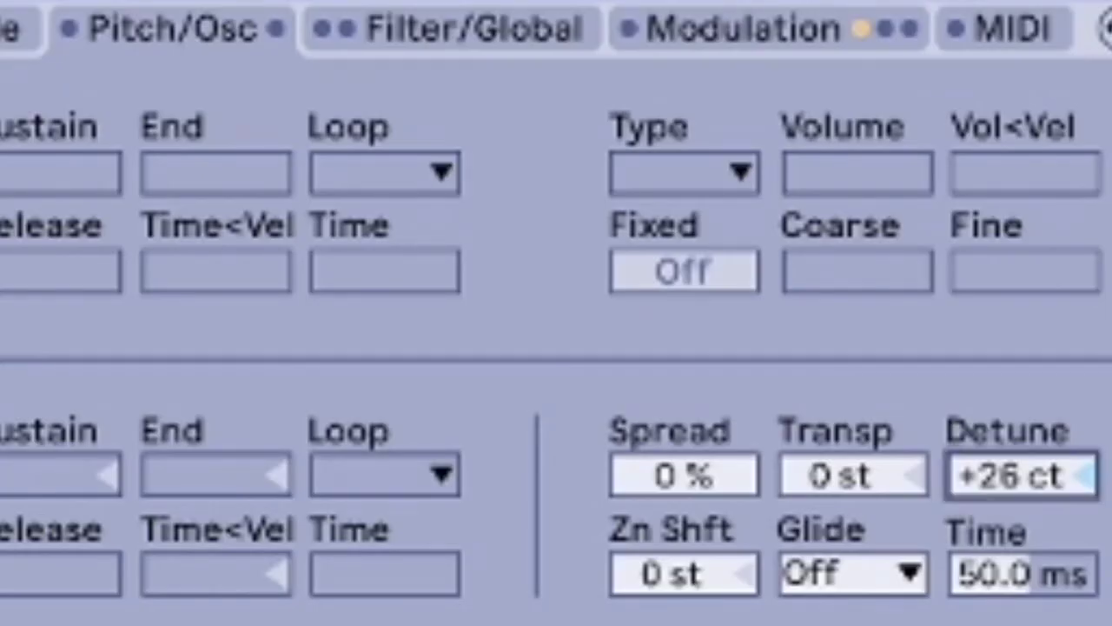
Lower the Brass Section detune from +24 ct to below zero, then raise it to +17 ct.
key(Down)
key(Down)
key(Down)
key(Down)
key(Down)
key(Down)
key(Down)
key(Down)
key(Down)
key(Down)
key(Down)
key(Down)
key(Down)
key(Down)
key(Down)
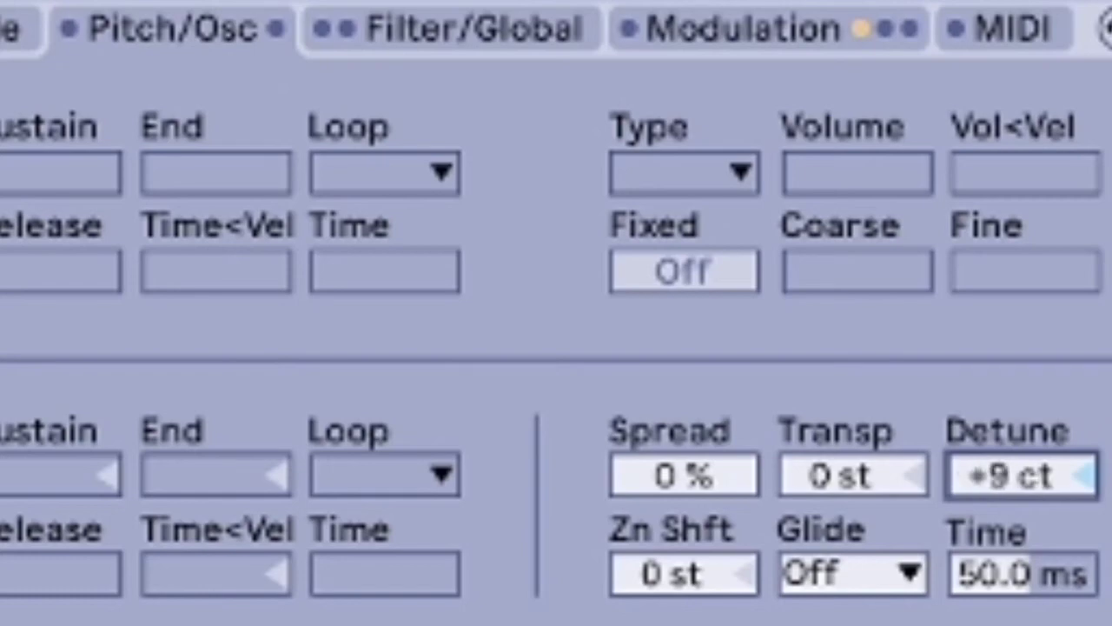
key(Down)
key(Down)
key(Down)
key(Down)
key(Down)
key(Down)
key(Down)
key(Down)
key(Down)
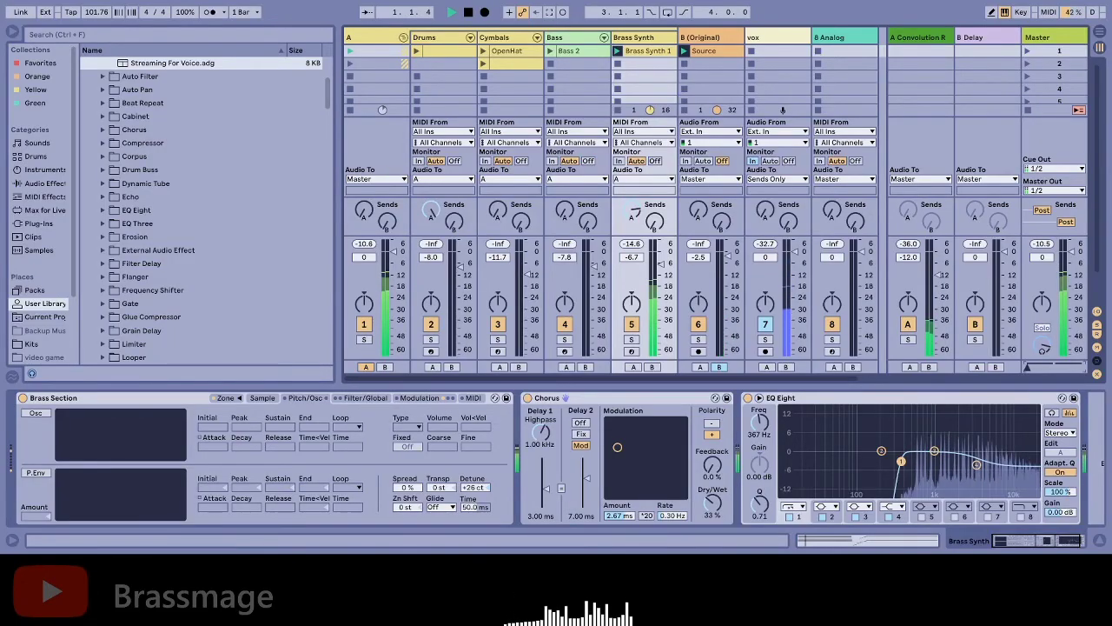
key(Down)
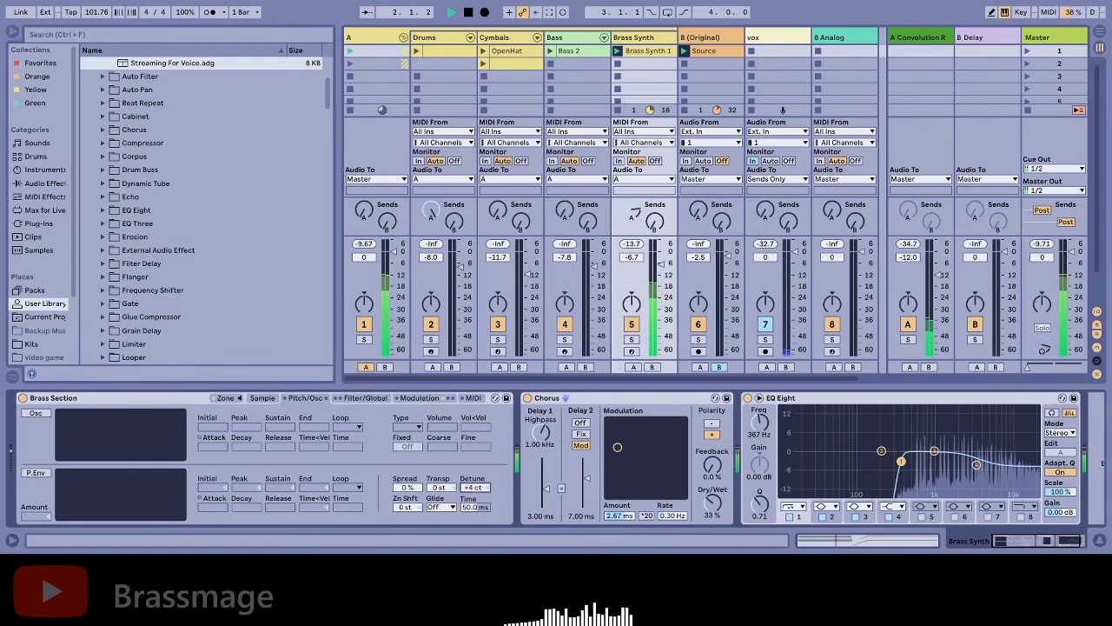
key(Down)
key(Down)
key(Down)
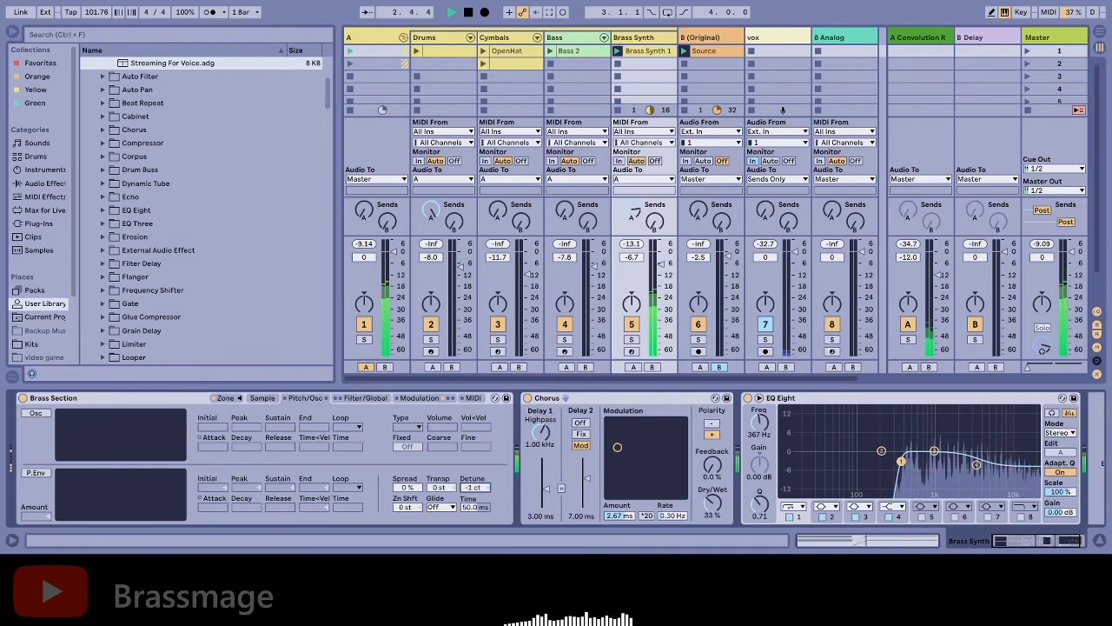
key(Up)
key(Up)
key(Up)
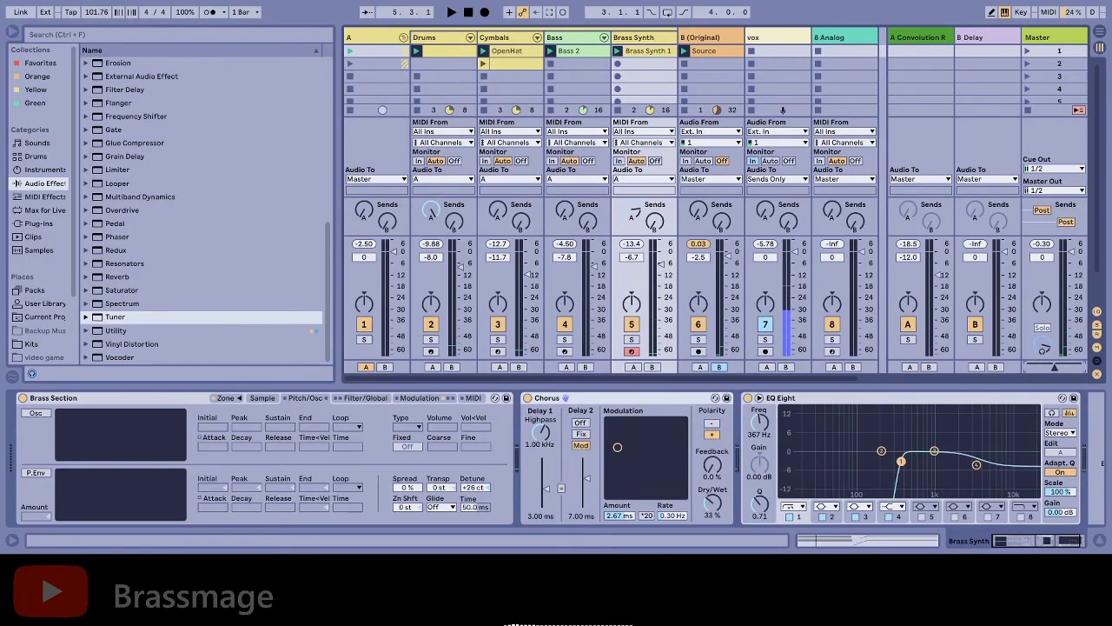
Hide the browser and switch back to the full-width Session View mixer.
key(ctrl+alt+b)
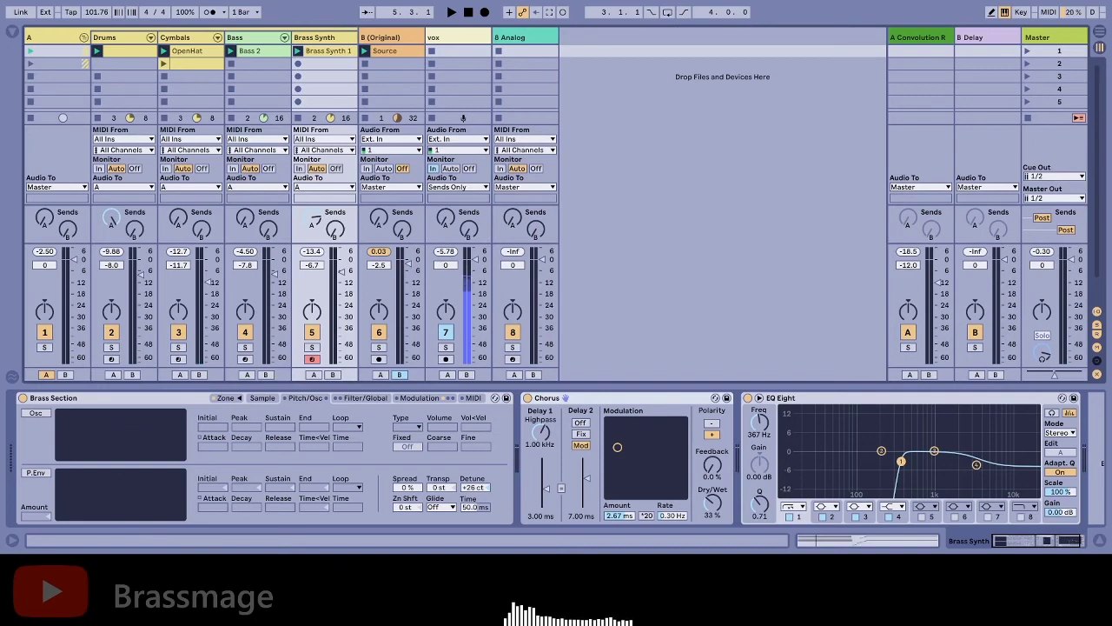
key(Tab)
key(Tab)
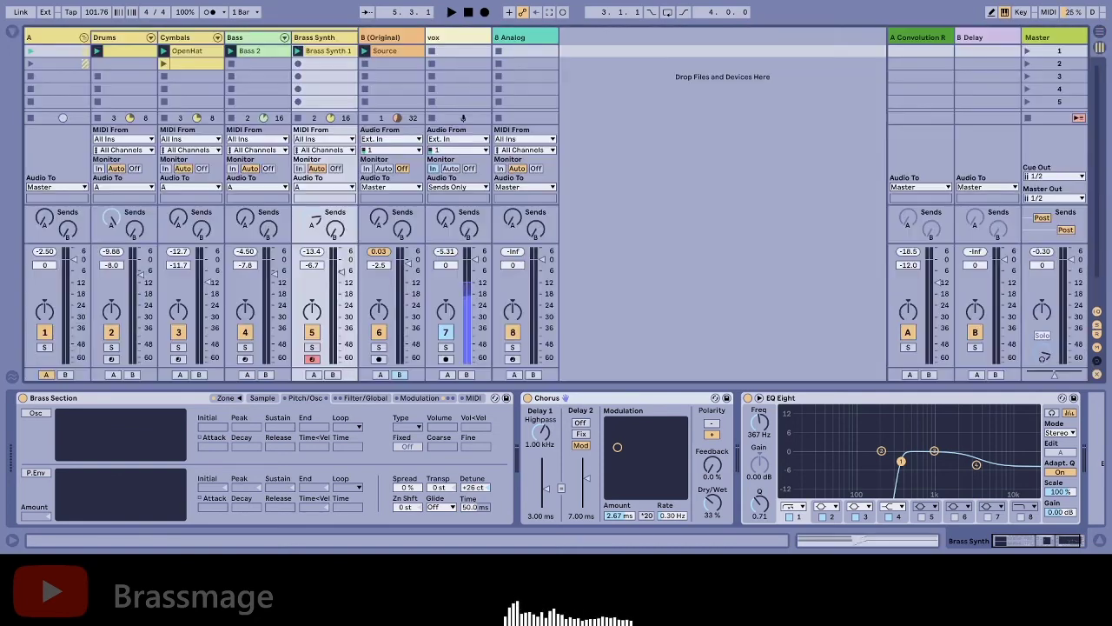